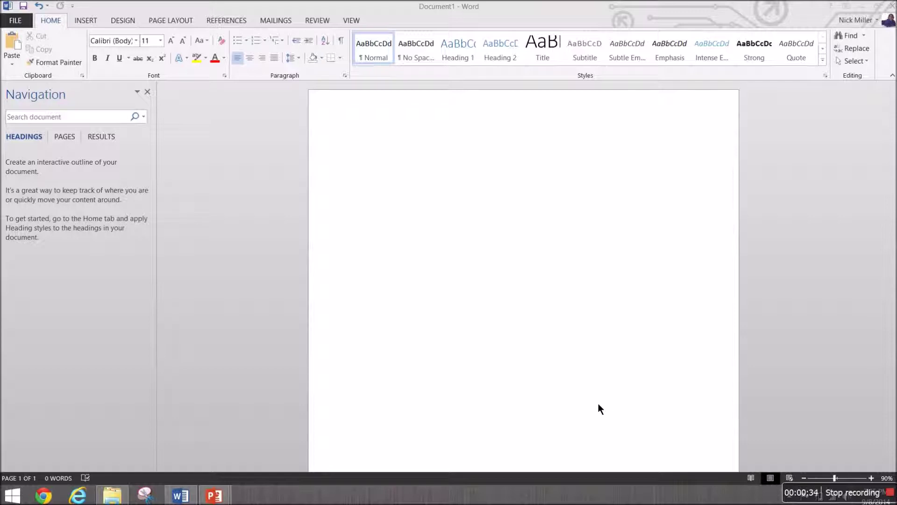
Generate one paragraph of ten placeholder sentences in the blank document with =lorem(1,10)
left_click(340, 174)
type("=lorem")
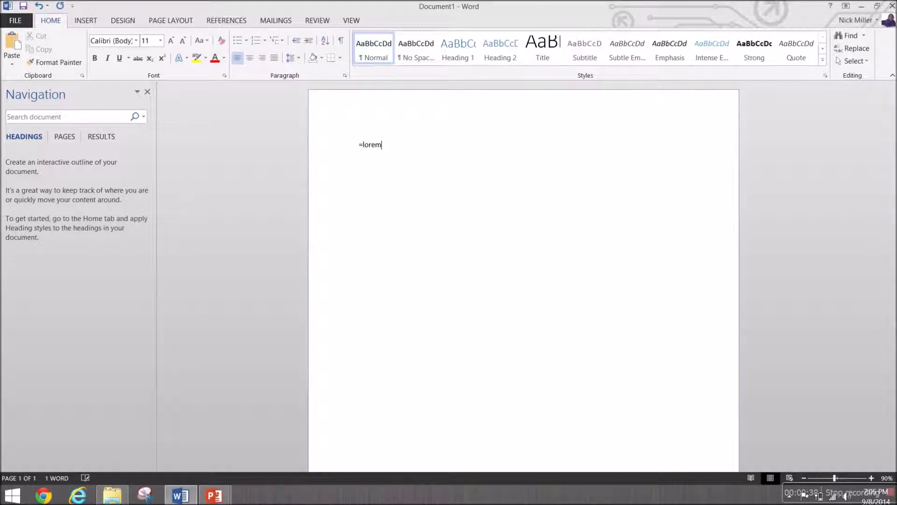
type("(1,10)")
key("Return")
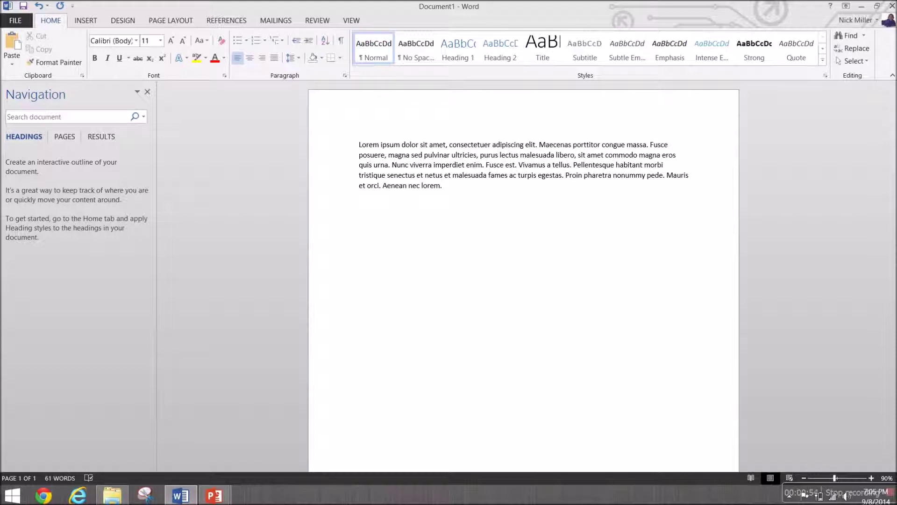
Enter the sample text psdignwpjy below the paragraph and erase it again
type("psdignwpjy")
key("BackSpace")
key("BackSpace")
key("BackSpace")
key("BackSpace")
key("BackSpace")
key("BackSpace")
key("BackSpace")
key("BackSpace")
key("BackSpace")
key("BackSpace")
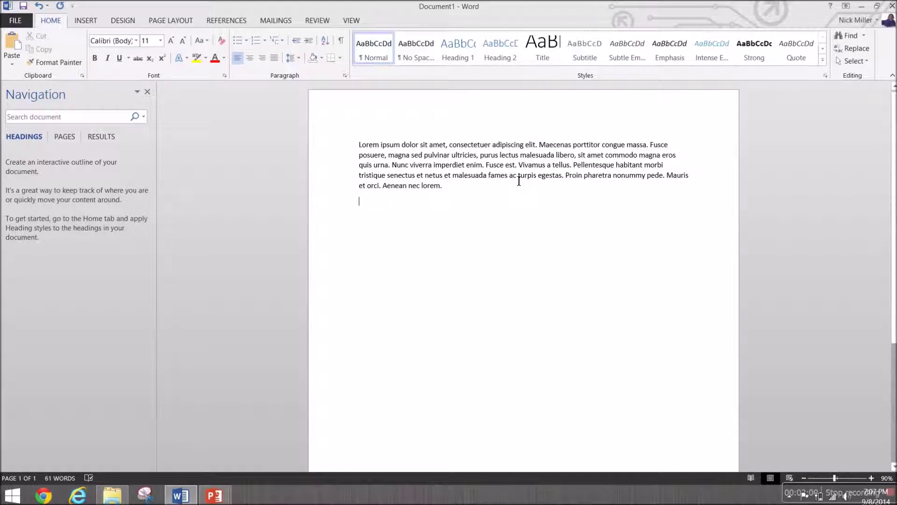
Move the sentence beginning "Pellentesque habitant morbi" to the end of the paragraph by copying, deleting and pasting it
left_click_drag(515, 165, 563, 180)
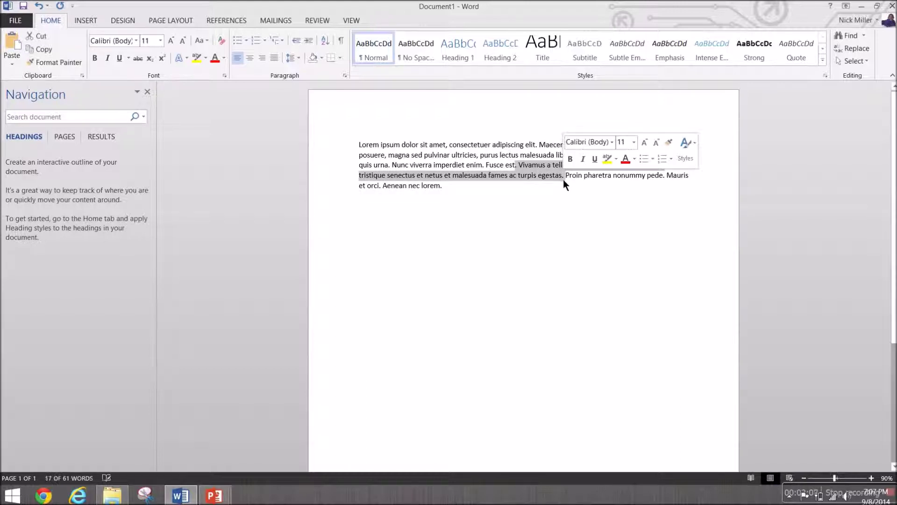
left_click(511, 198)
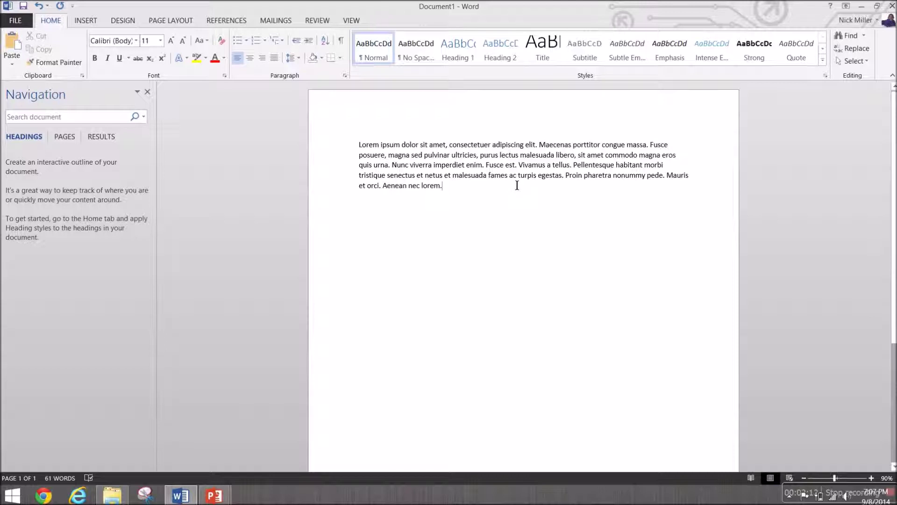
left_click(512, 180, "ctrl")
key("ctrl+c")
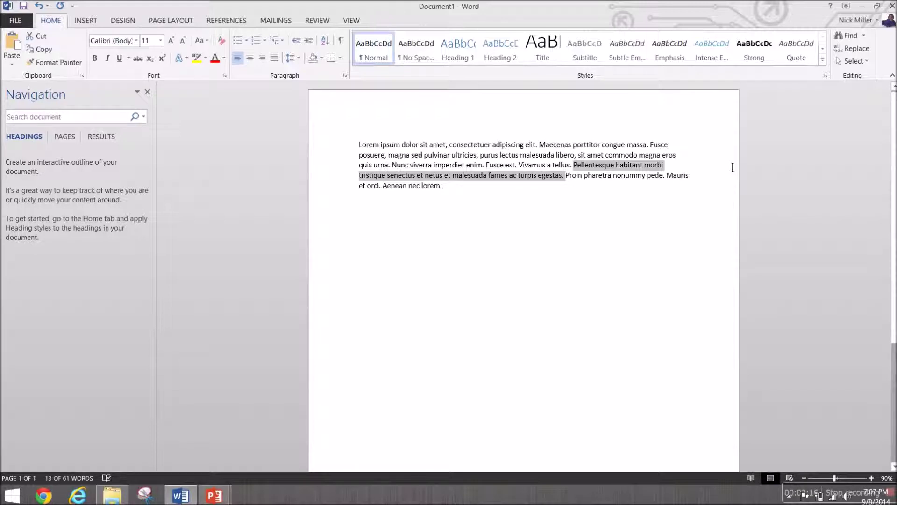
key("Delete")
left_click(486, 177)
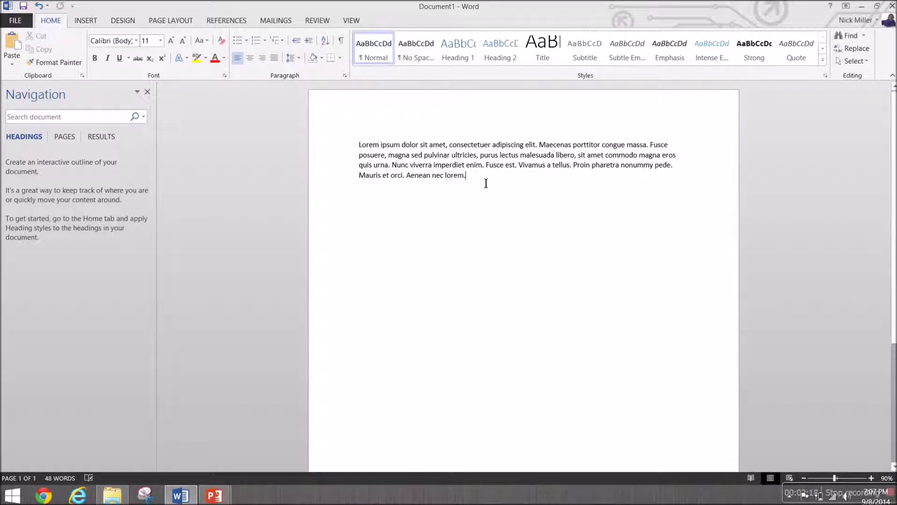
key("ctrl+v")
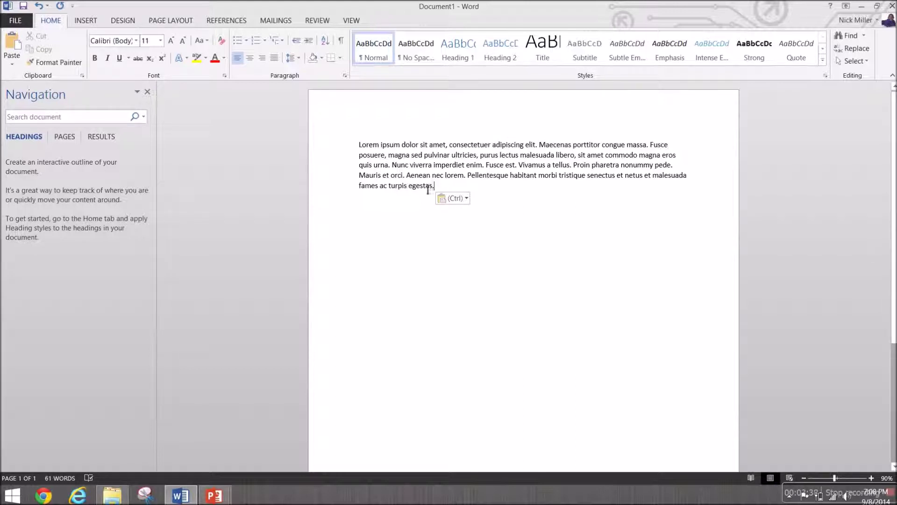
Replace the paragraph with the line iohqwfoiqn and place nkonqwnvwq, oasfoqw o and onqfoqw n at separate blank spots below it
left_click_drag(437, 187, 358, 129)
key("Delete")
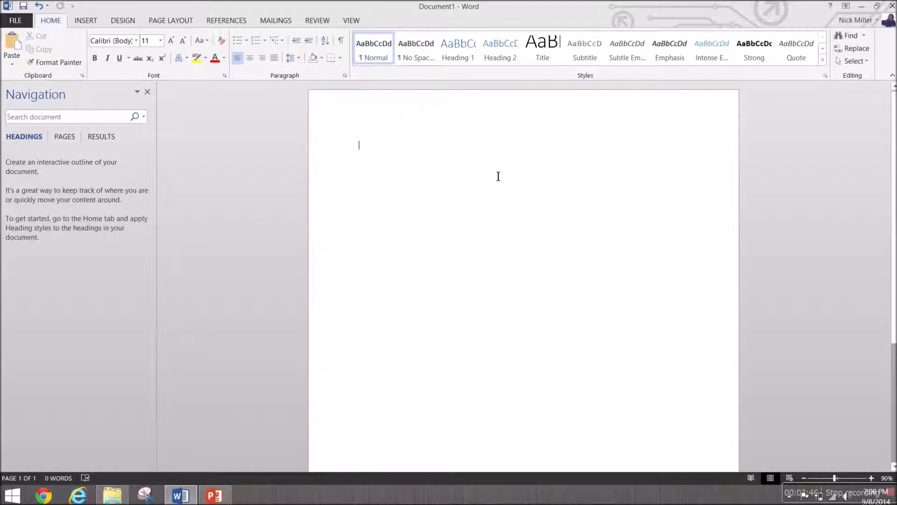
type("iohqwfoiqn")
double_click(446, 206)
type("nkonqwnvwq ")
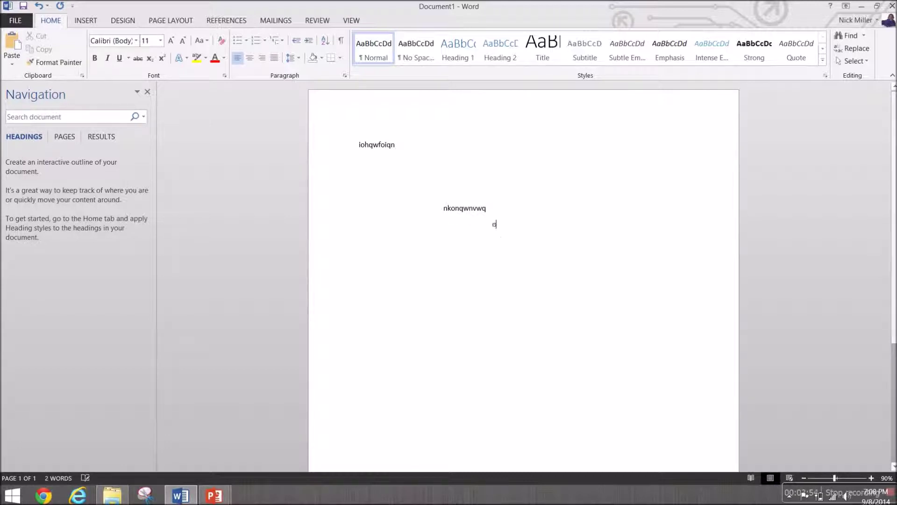
type("oasfoqw o")
double_click(381, 249)
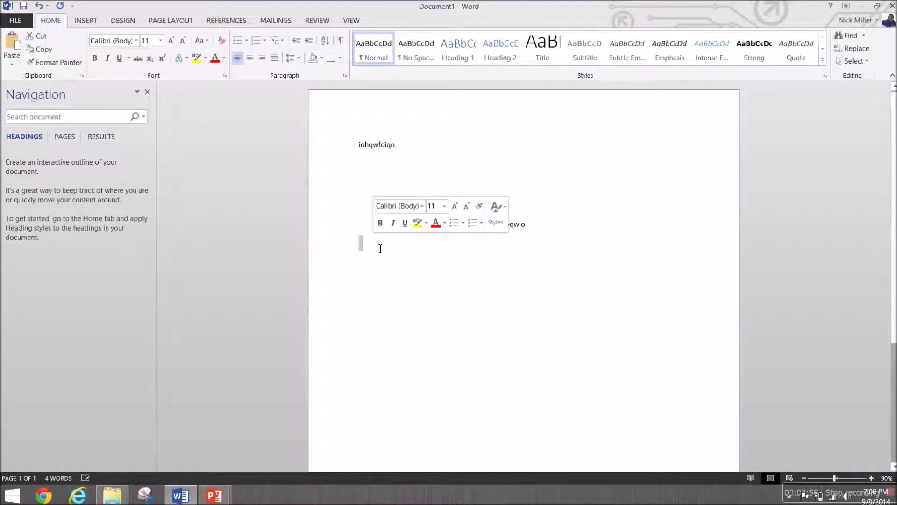
type("onqfoqw n")
Add kn;kl;qfw on the line below iohqwfoiqn and fqlev elkv near the right margin of that same line
left_click(626, 163)
double_click(626, 161)
type("kn;kl;qfw")
double_click(649, 163)
type("fqlev elkv")
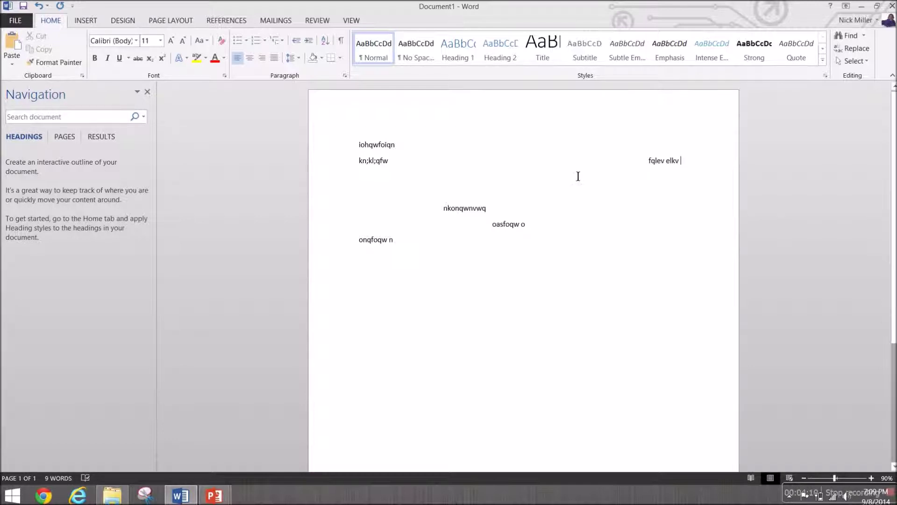
Clear all text from the page and insert an automatically updating date and time in the 9/8/2014 7:09:56 PM format
left_click_drag(409, 264, 305, 128)
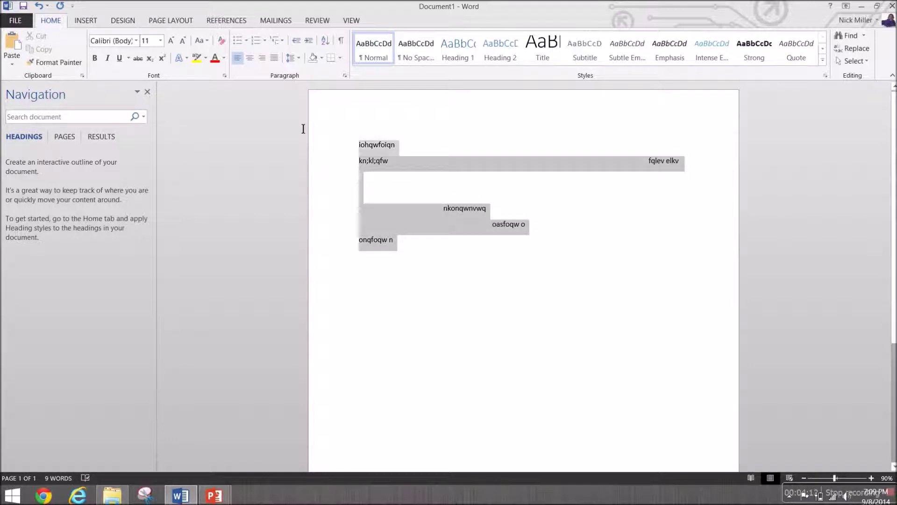
key("Delete")
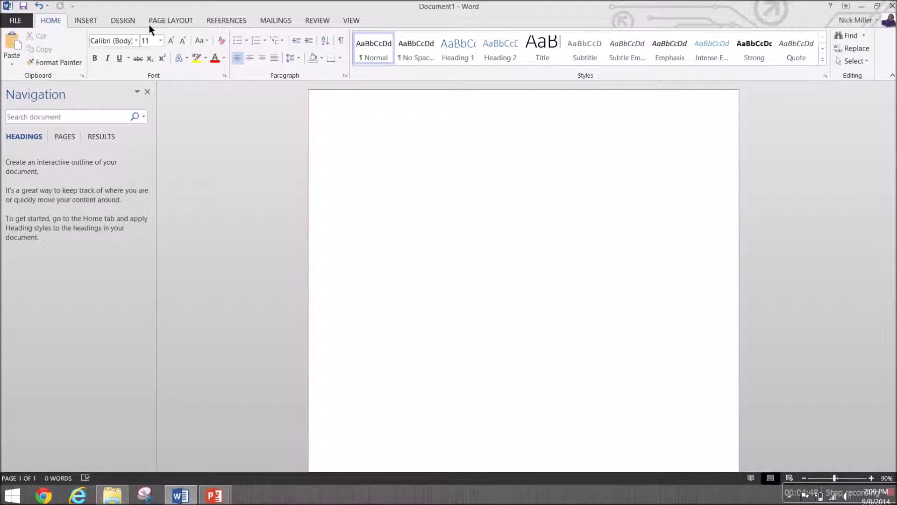
left_click(86, 22)
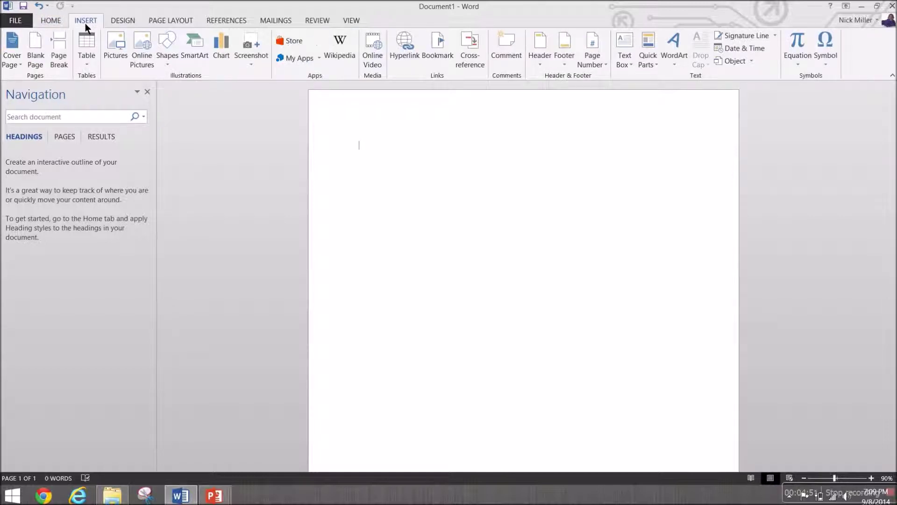
left_click(741, 49)
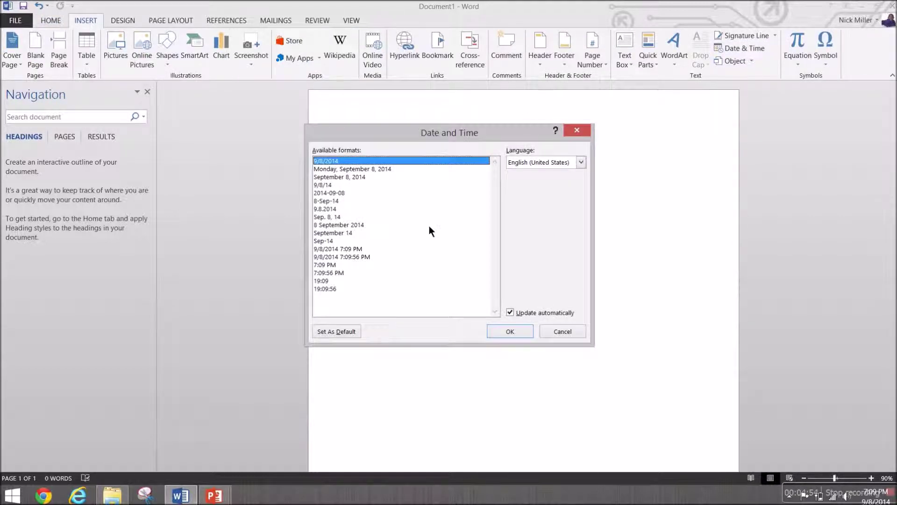
left_click(330, 257)
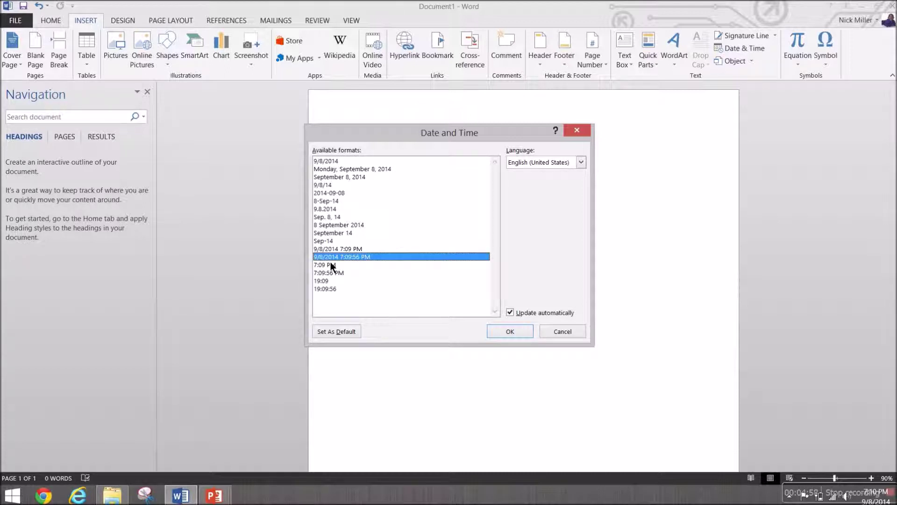
left_click(511, 333)
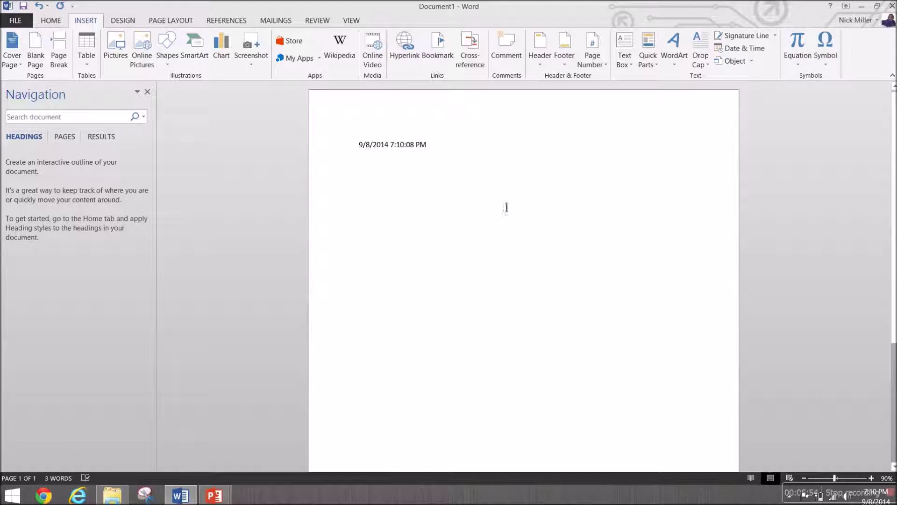
Delete the date and time and insert the picture graphic-72dpi-8x5-english.jpg from the Pictures folder
left_click_drag(442, 147, 342, 145)
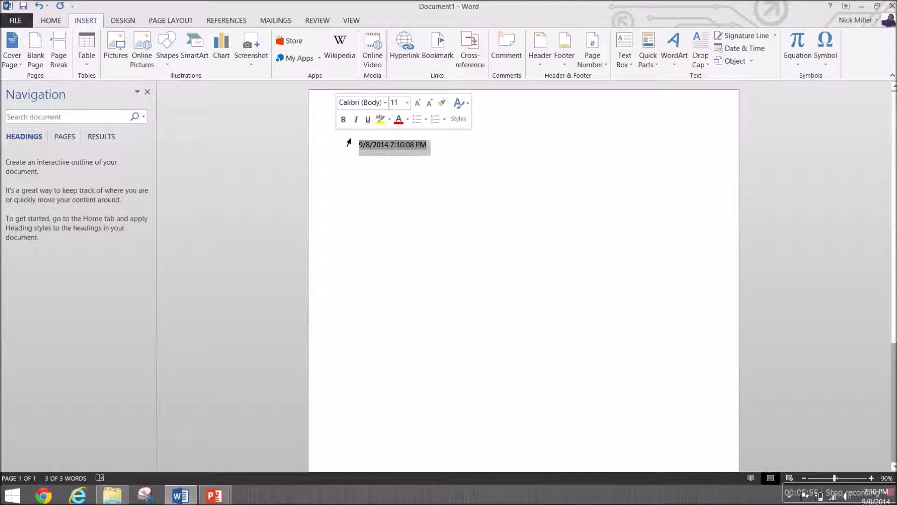
key("Delete")
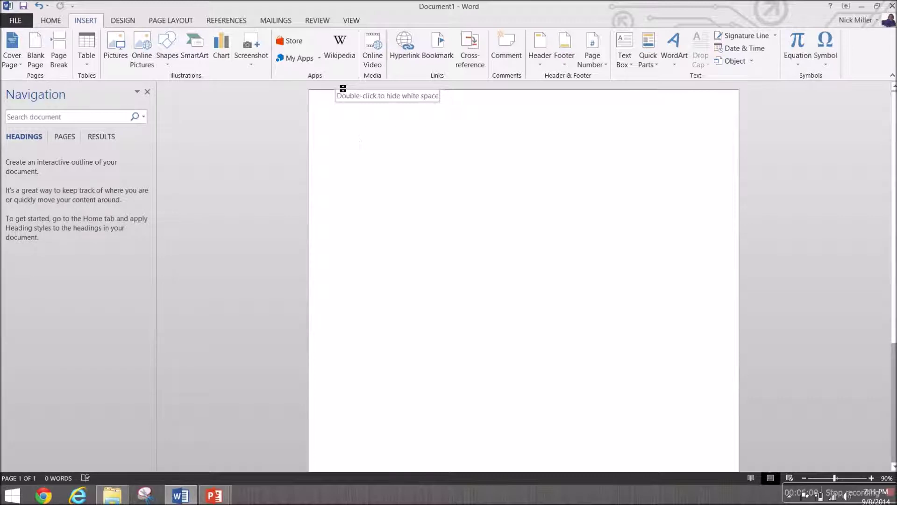
left_click(105, 46)
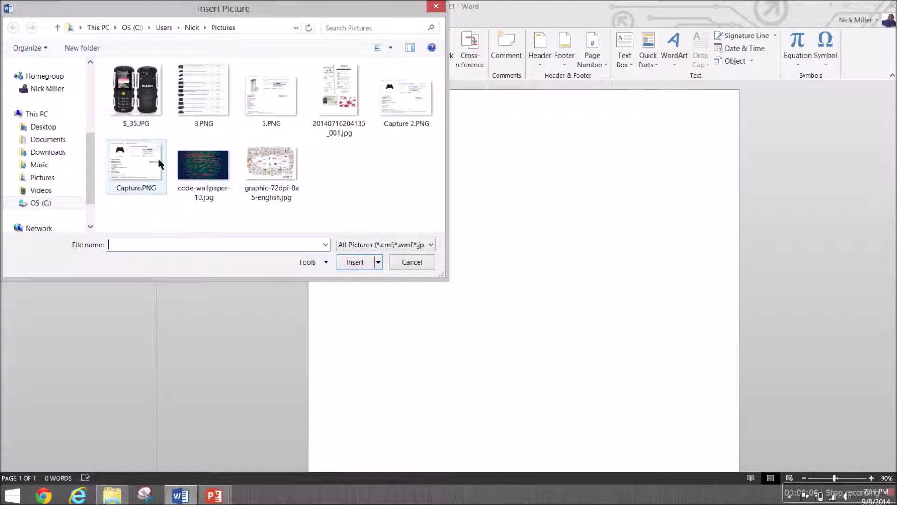
left_click(294, 189)
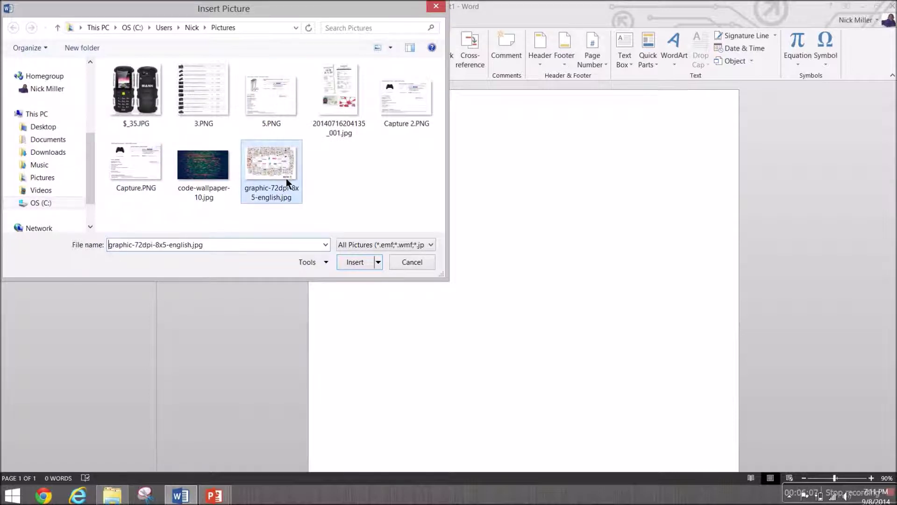
left_click(354, 262)
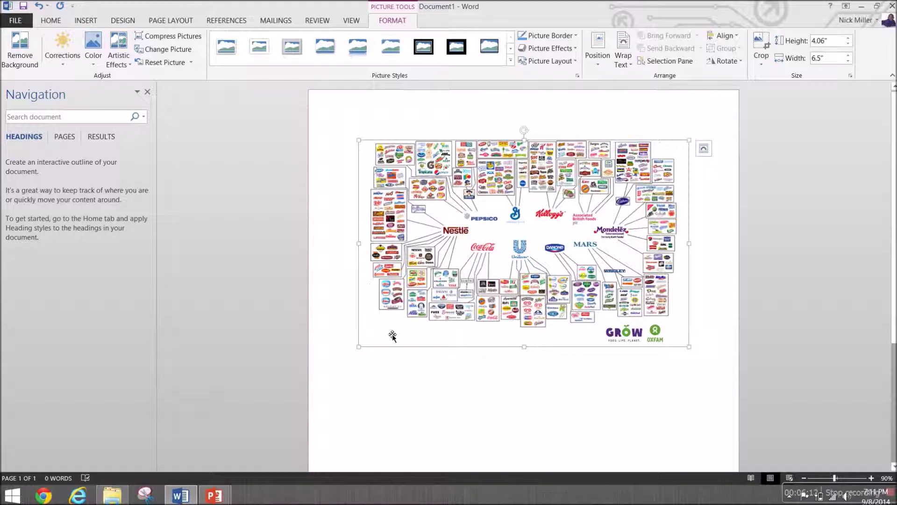
Select the inserted picture and examine its available text wrapping options without choosing one
left_click(570, 393)
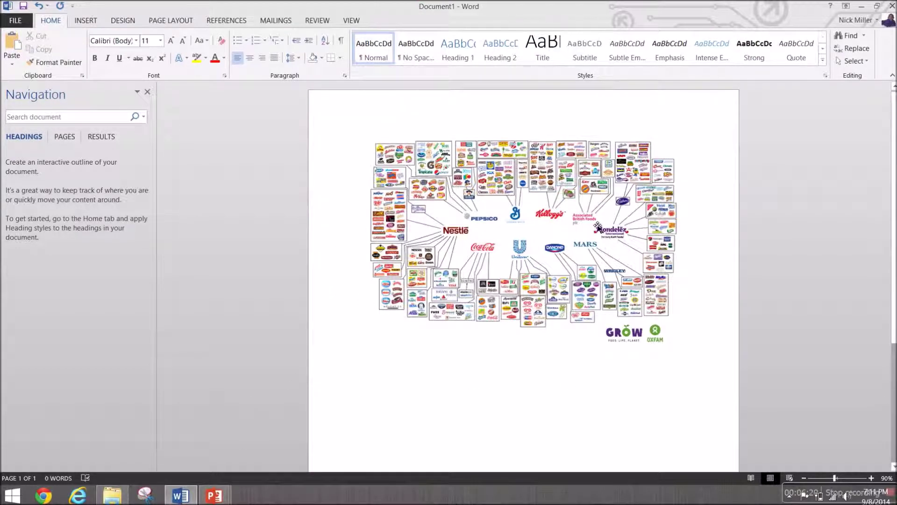
left_click(598, 227)
left_click(407, 363)
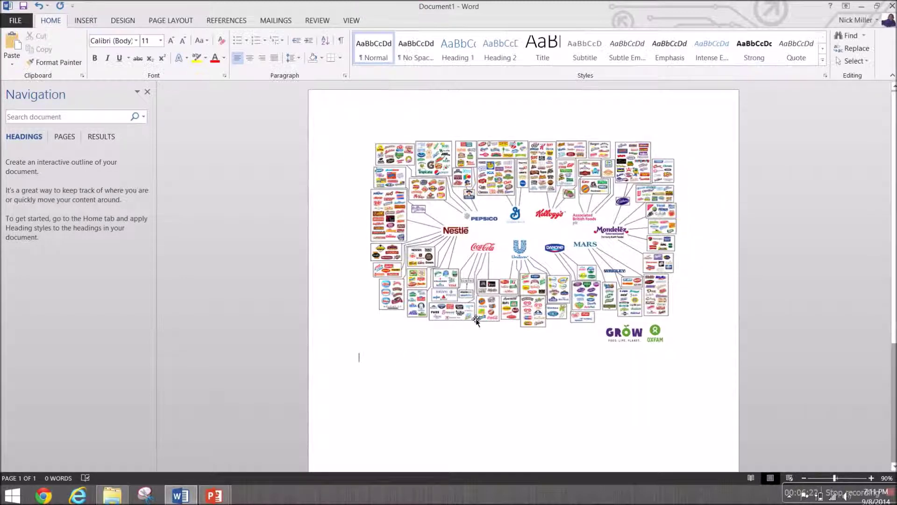
left_click(462, 273)
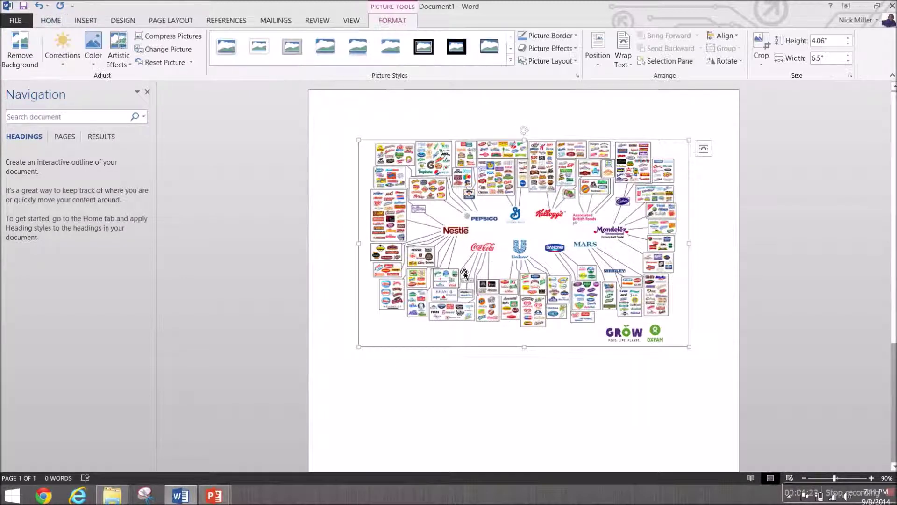
left_click(626, 61)
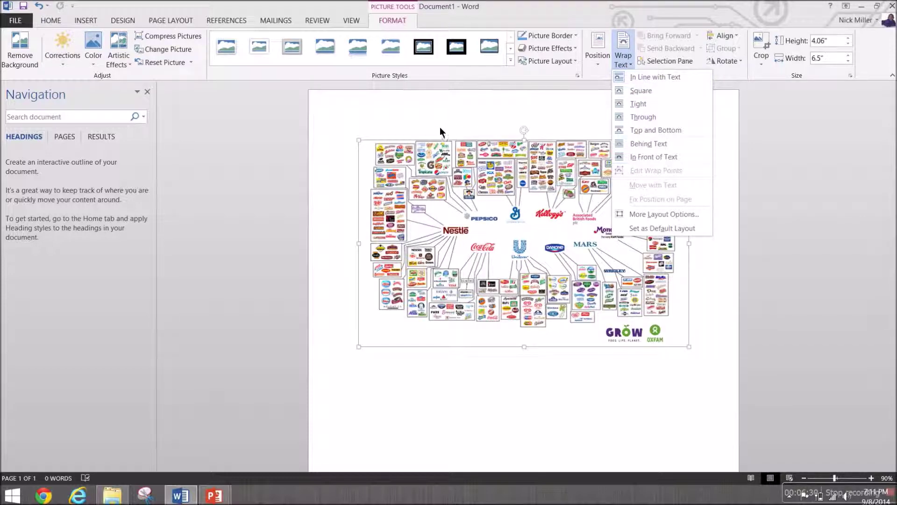
left_click(381, 361)
Enter the line aoifnqwoifnqwoinfoi below the picture and the line Wqwqfnfpe;vne;vne;v above it
left_click(360, 356)
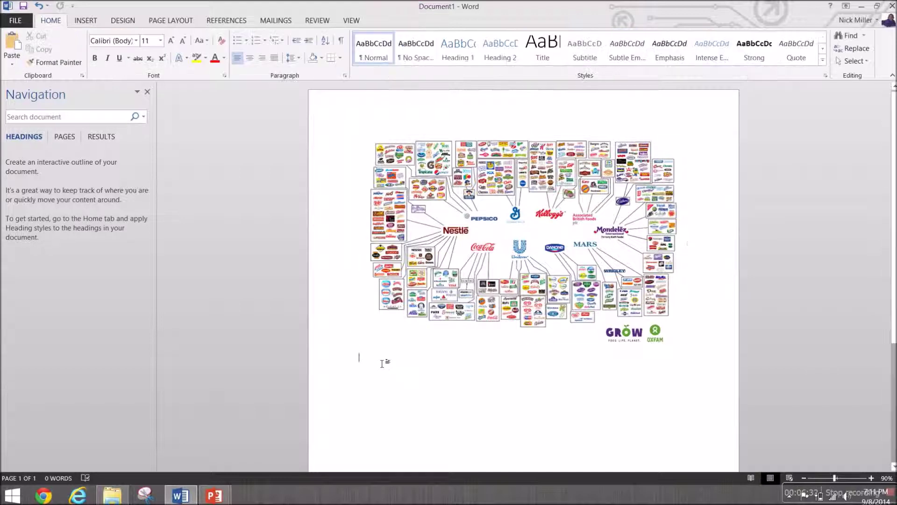
type("aoifnqwoifnqwoinfoi")
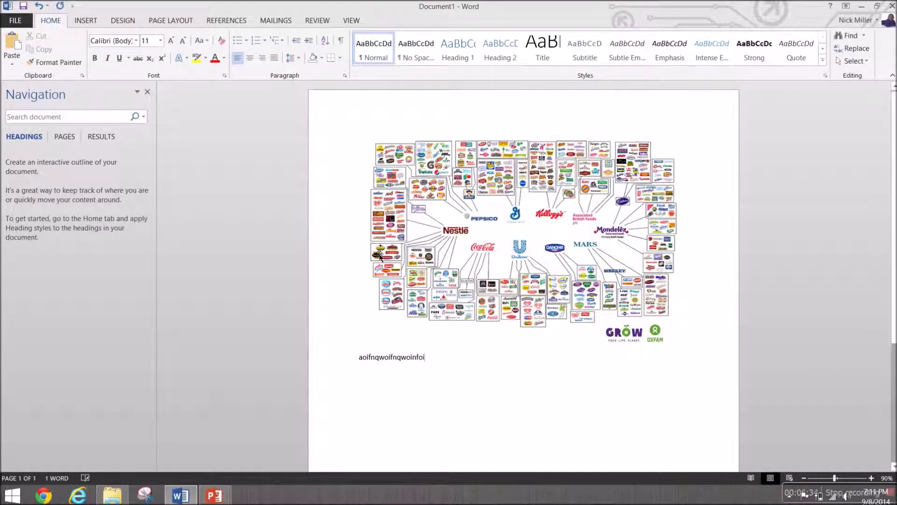
left_click(406, 143)
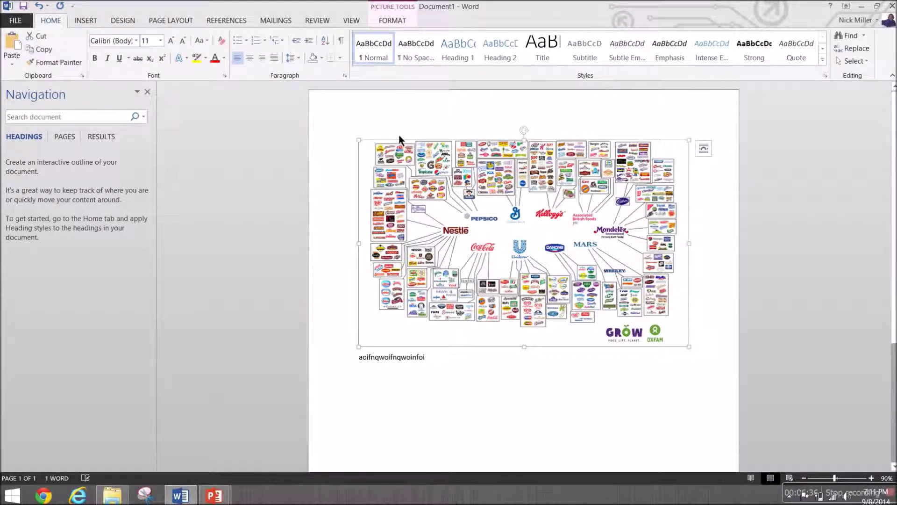
left_click(400, 139)
key("Return")
type("Wqwqfnfpe;vn")
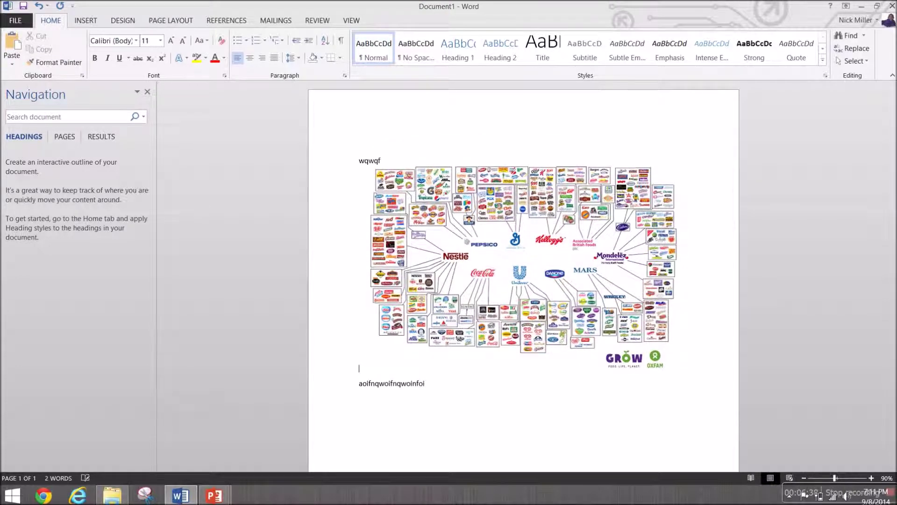
type("e;vne;v")
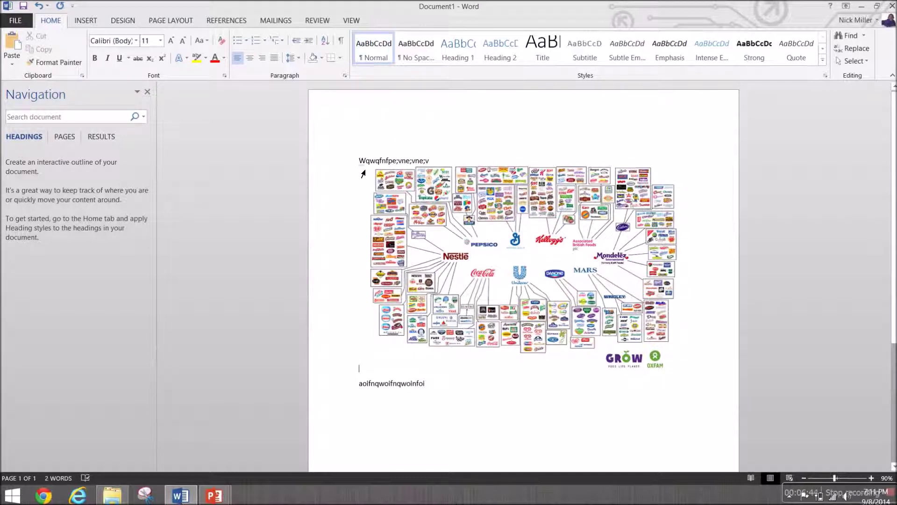
Try to move the picture below the last text line and undo the move
left_click(442, 186)
left_click_drag(442, 185, 444, 384)
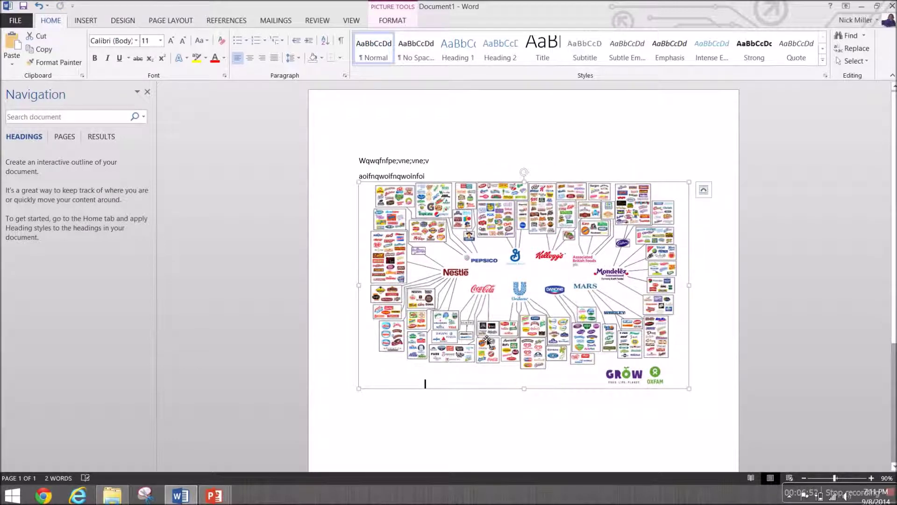
key("ctrl+z")
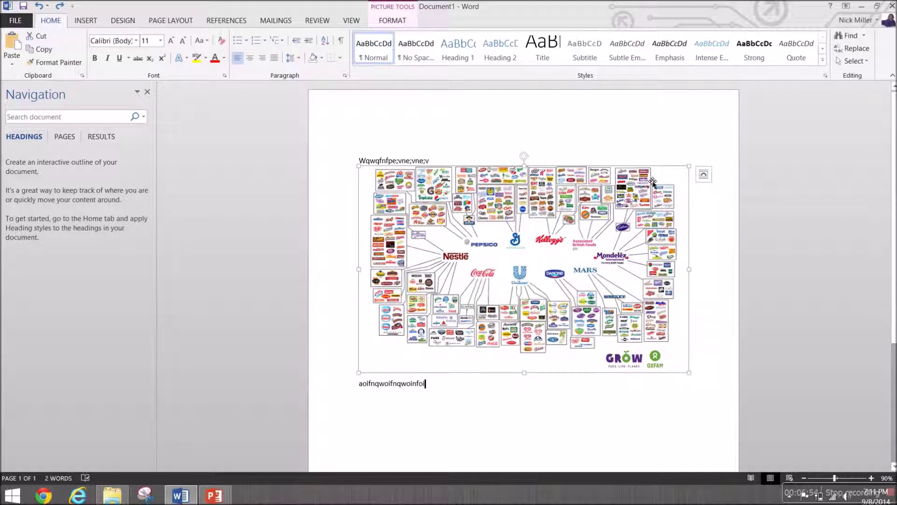
Set the picture's text wrapping to Behind Text and move it up and to the right, slightly overlapping the upper text line
left_click(400, 19)
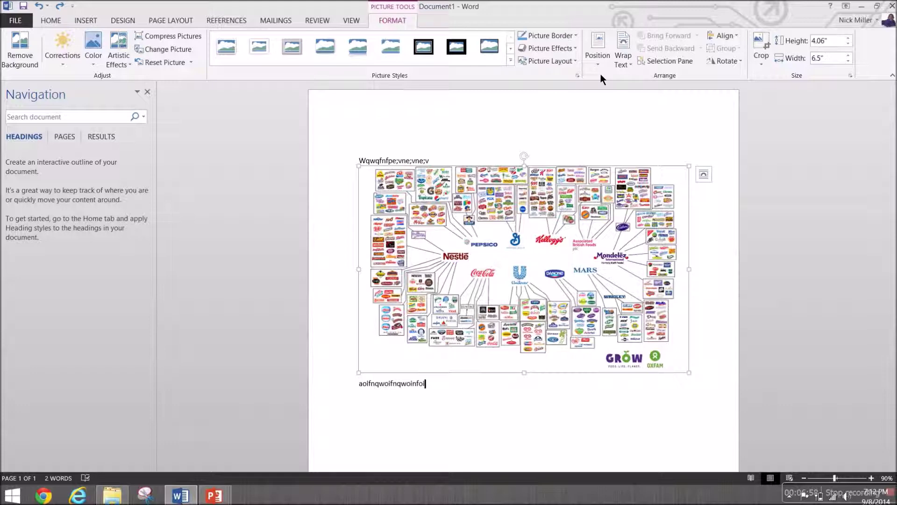
left_click(624, 65)
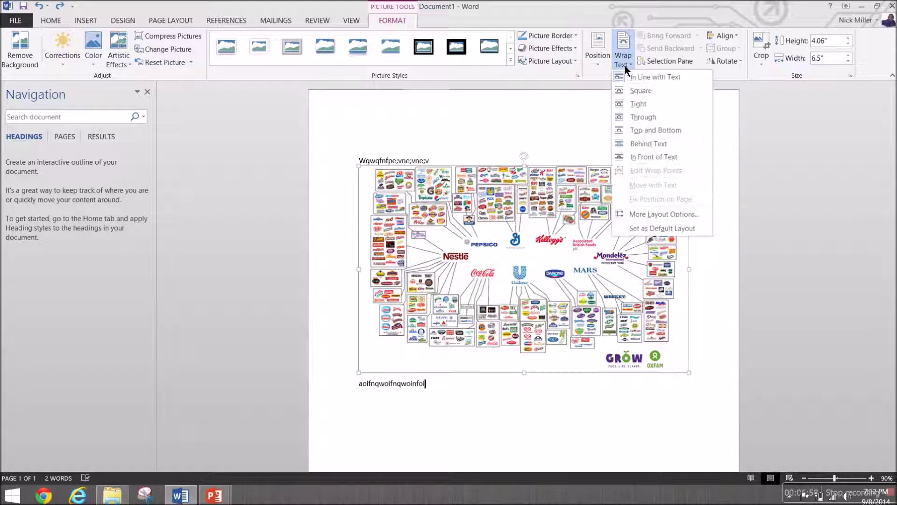
left_click(643, 146)
left_click_drag(579, 219, 638, 194)
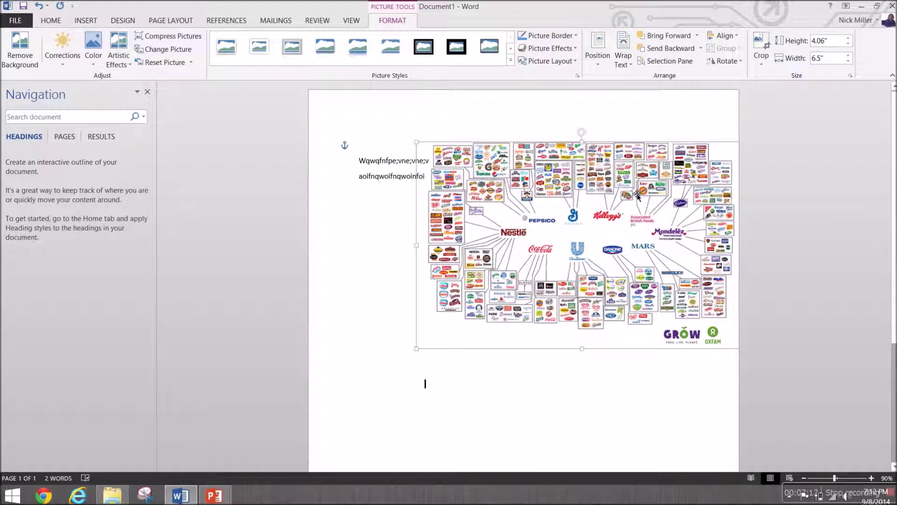
left_click(531, 388)
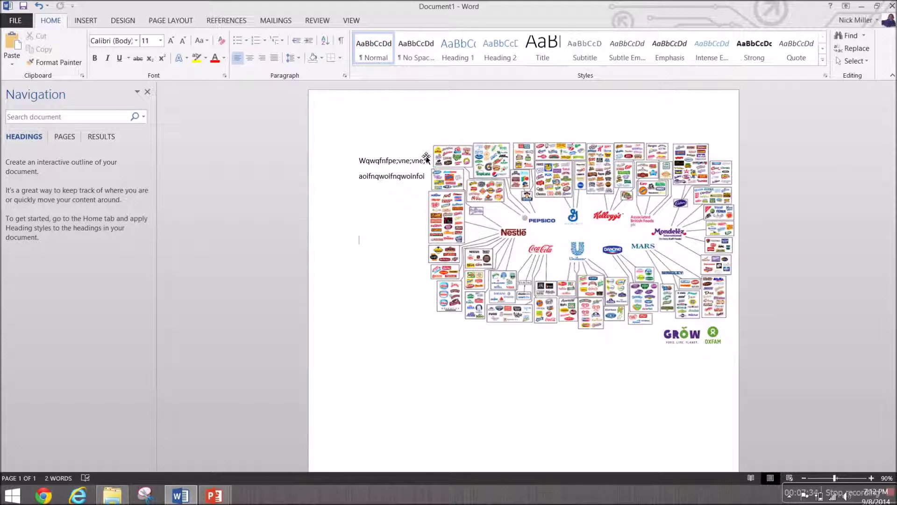
left_click(501, 205)
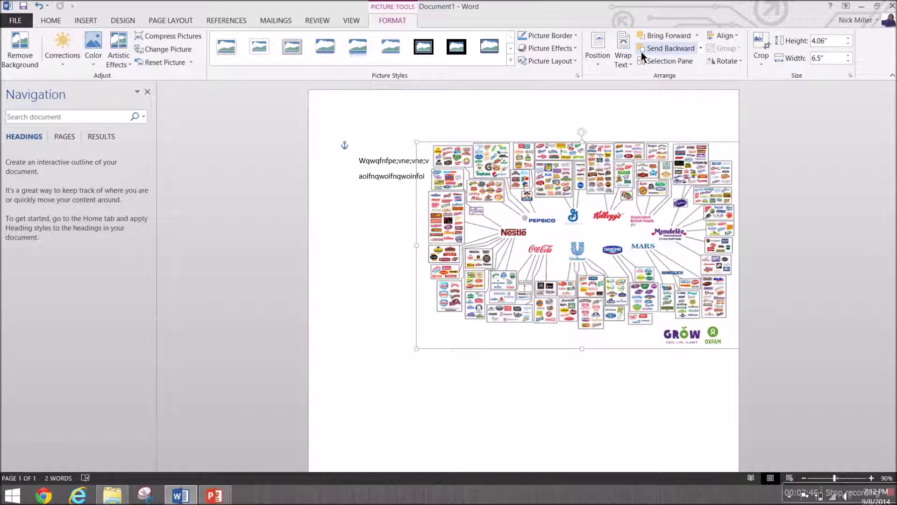
Switch to the BIS Intern presentation in PowerPoint and show the Selection pane for the security posters on slide 9
mouse_move(214, 495)
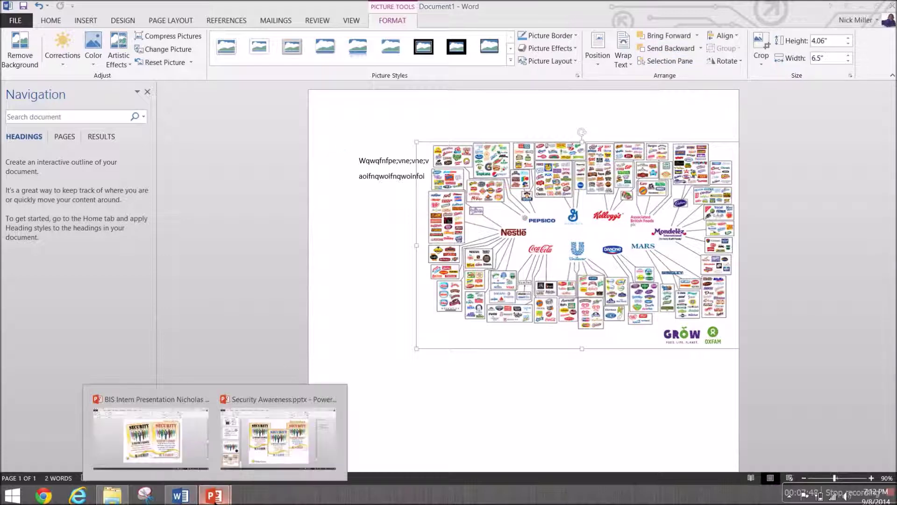
mouse_move(183, 458)
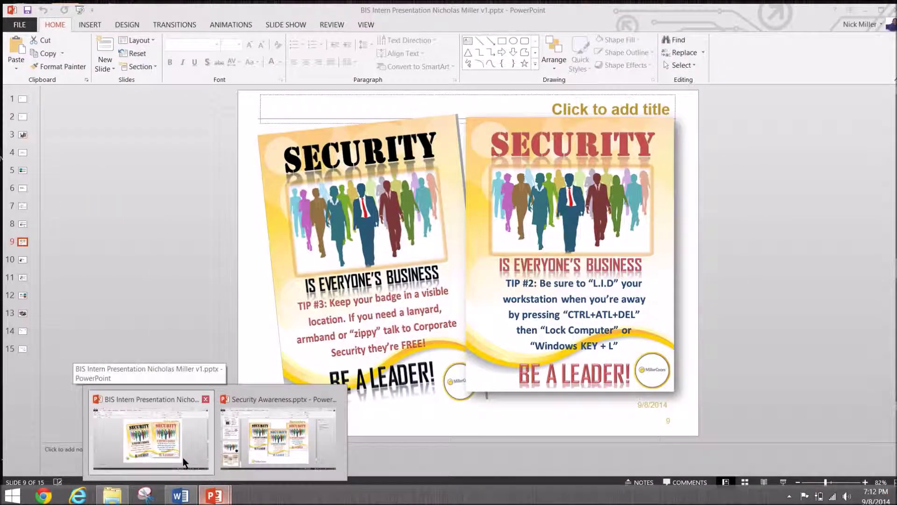
left_click(183, 458)
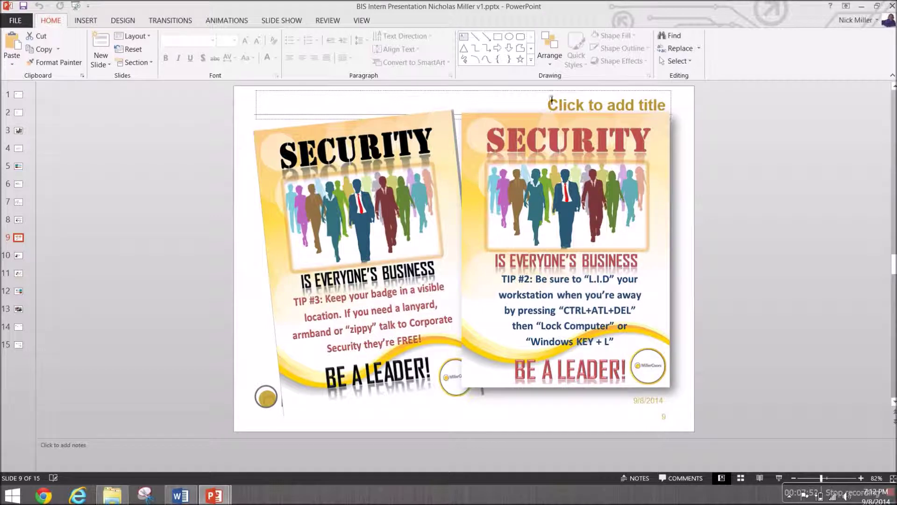
left_click(552, 60)
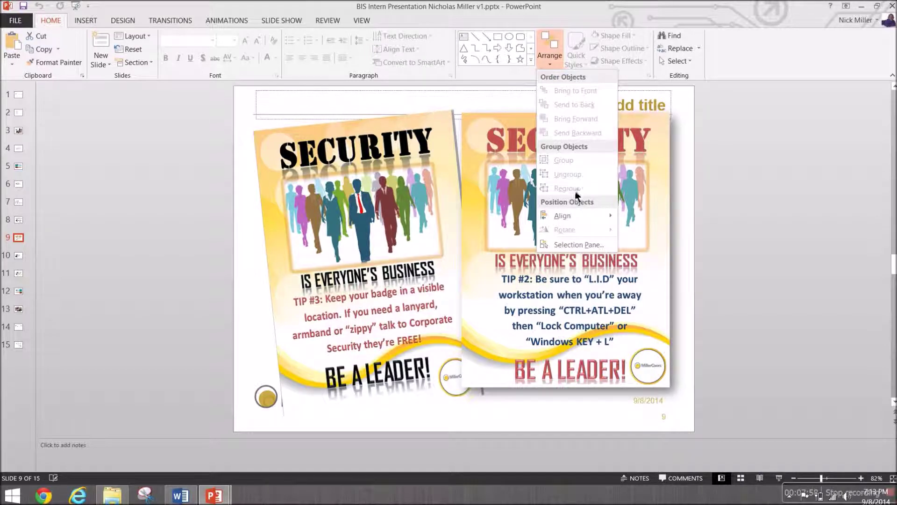
left_click(572, 244)
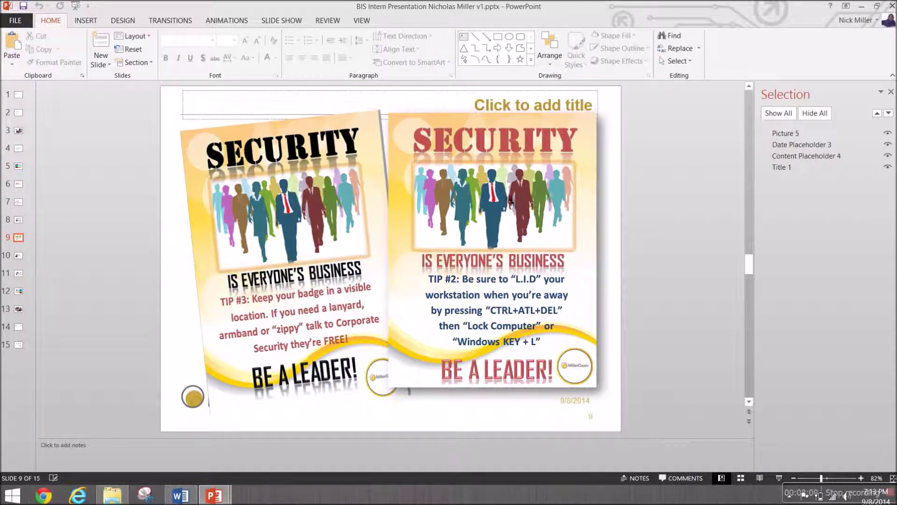